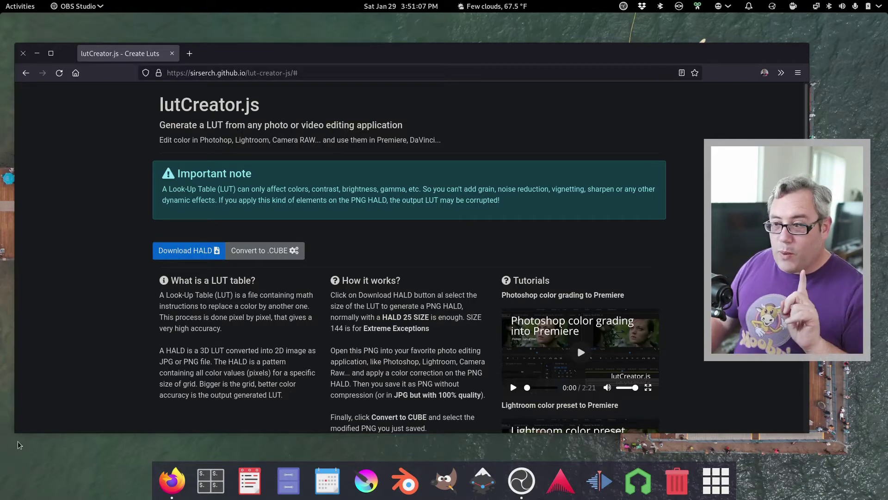
- Download the size 144 HALD from lutCreator.js and open Neutral_144.png in Image Viewer
{"action": "left_click", "coordinate": [190, 250]}
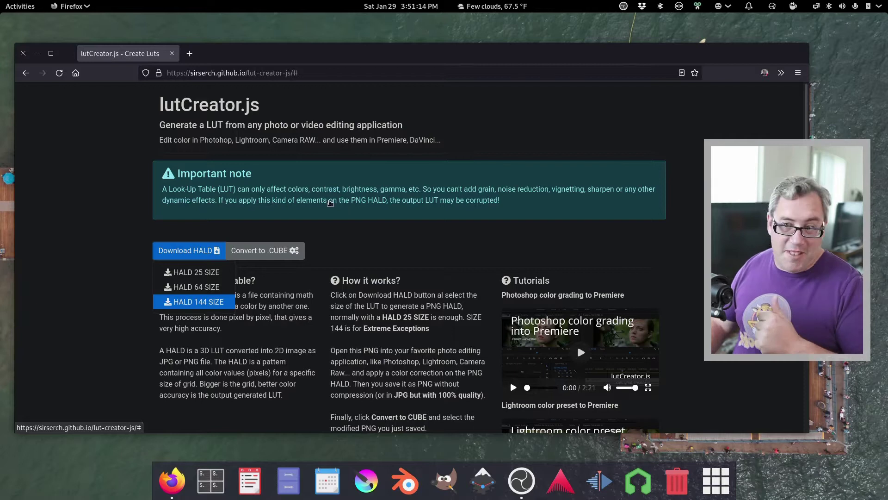
{"action": "left_click", "coordinate": [194, 301]}
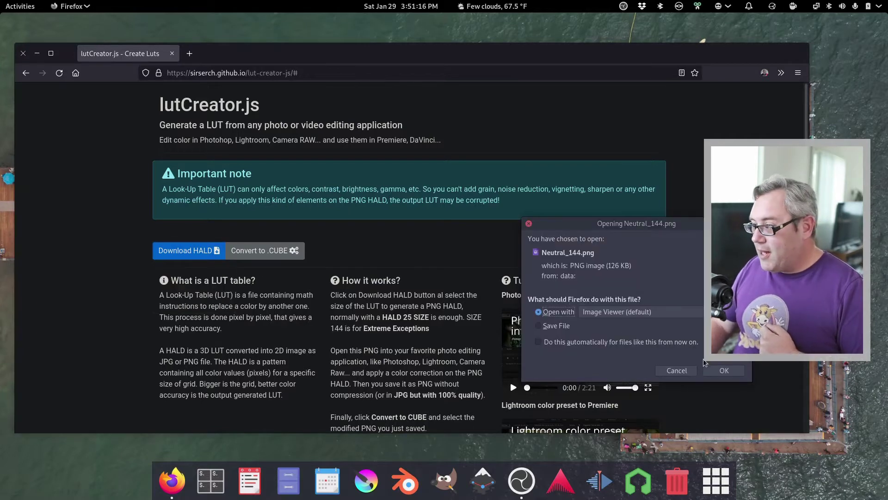
{"action": "left_click", "coordinate": [728, 379]}
{"action": "left_click_drag", "start_coordinate": [405, 29], "coordinate": [315, 29]}
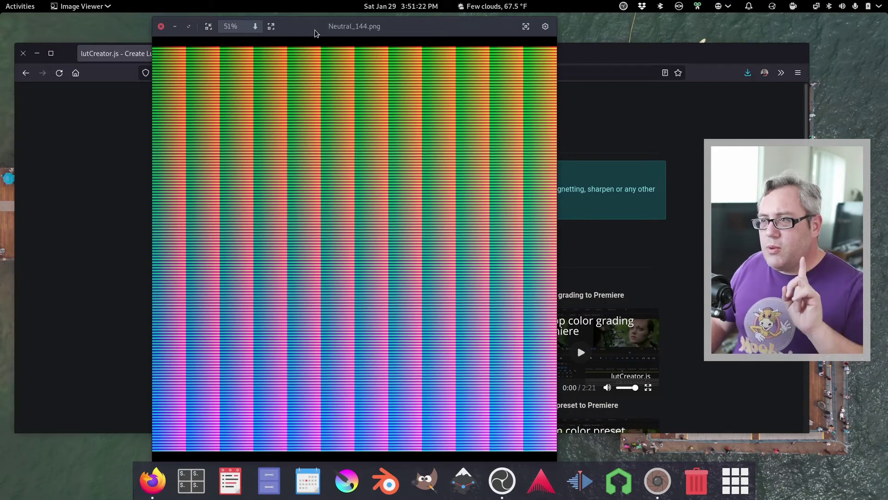
{"action": "left_click_drag", "start_coordinate": [315, 33], "coordinate": [234, 37]}
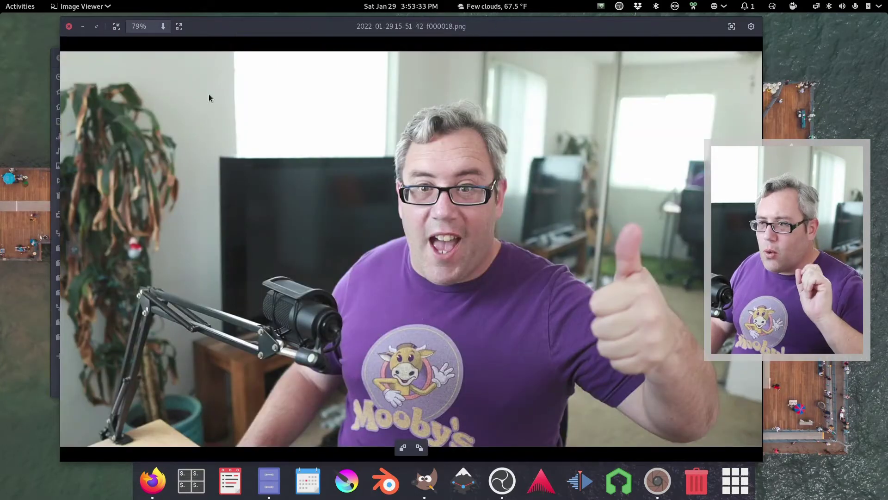
{"action": "right_click", "coordinate": [209, 94]}
{"action": "left_click", "coordinate": [273, 106]}
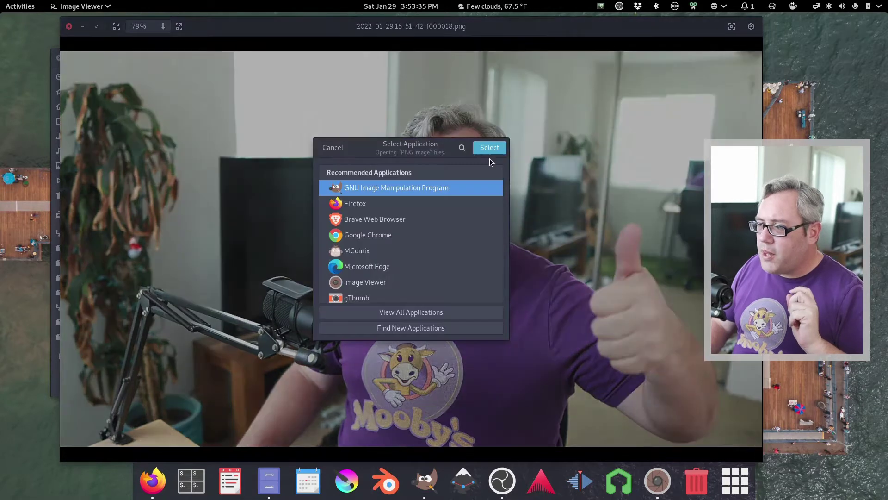
{"action": "left_click", "coordinate": [498, 149]}
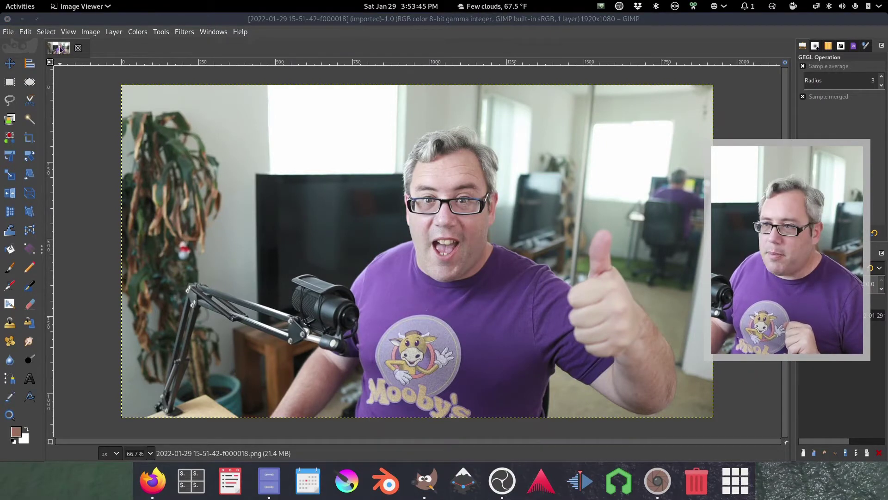
- Paste the copied HALD pattern into the webcam still as a new layer
{"action": "left_click", "coordinate": [26, 32]}
{"action": "mouse_move", "coordinate": [138, 174]}
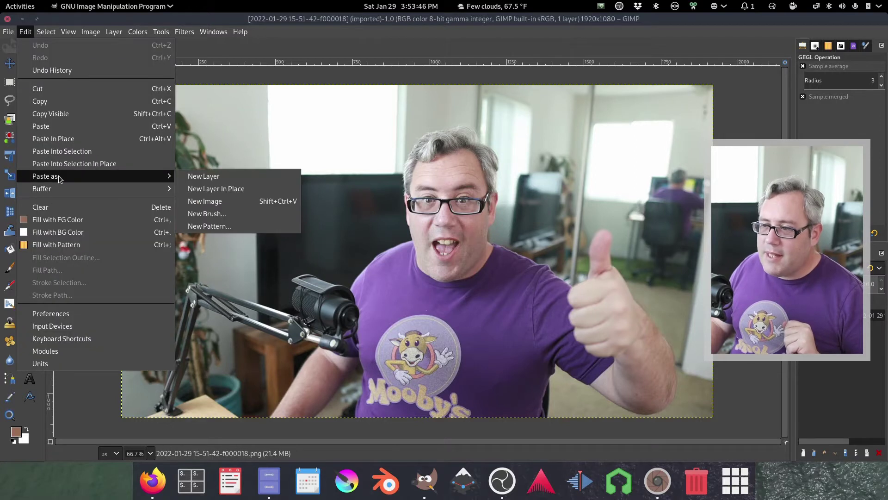
{"action": "left_click", "coordinate": [222, 176]}
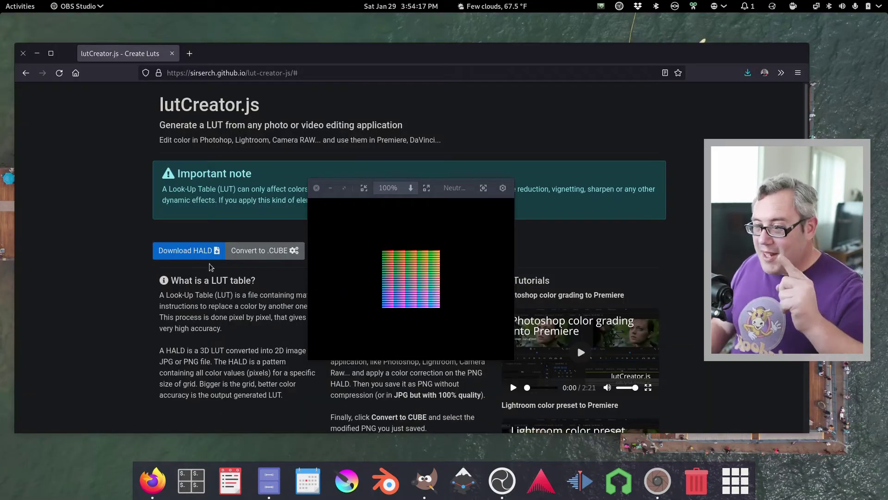
- Open the small HALD image Neutral_25.png from Image Viewer in GIMP
{"action": "left_click", "coordinate": [203, 253]}
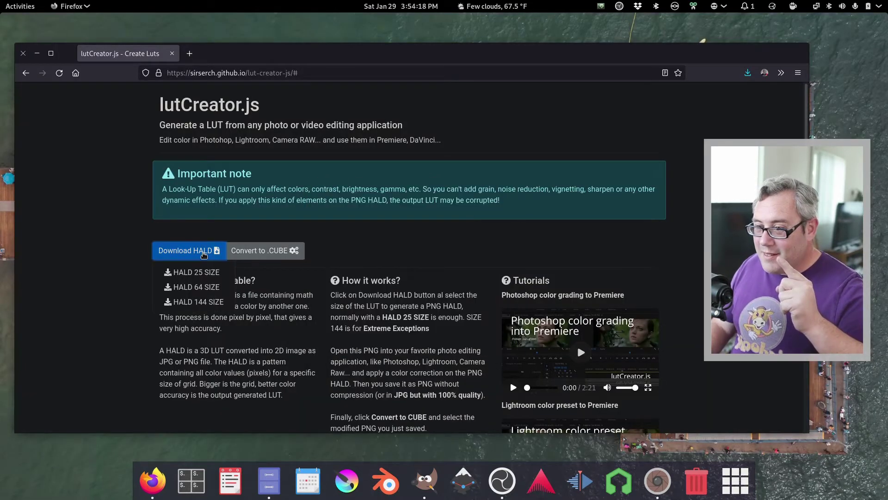
{"action": "left_click", "coordinate": [109, 284]}
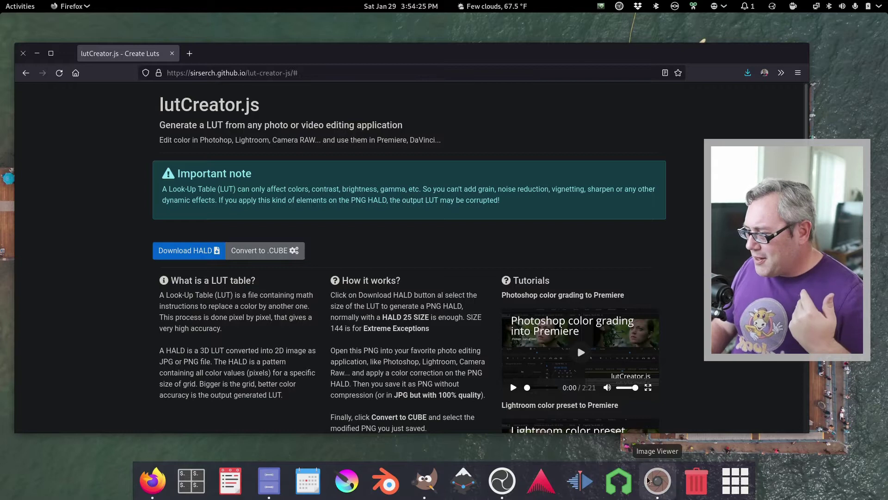
{"action": "left_click", "coordinate": [657, 481]}
{"action": "right_click", "coordinate": [418, 264]}
{"action": "left_click", "coordinate": [447, 272]}
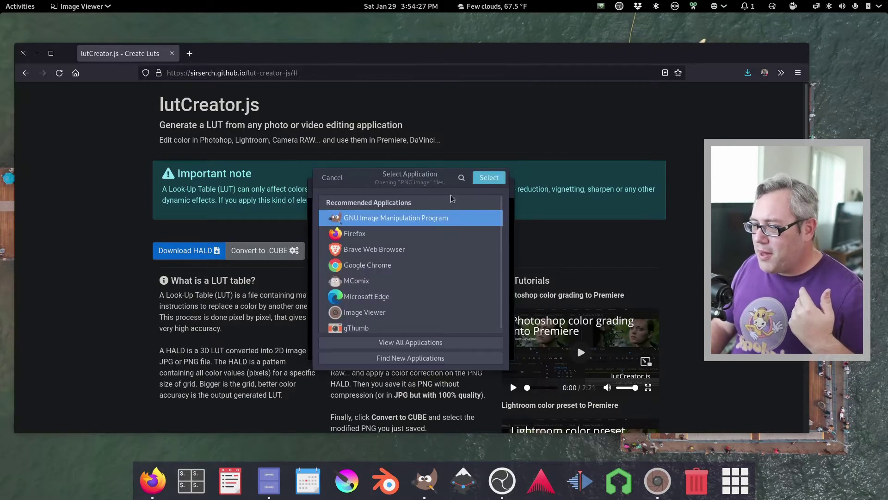
{"action": "left_click", "coordinate": [483, 178]}
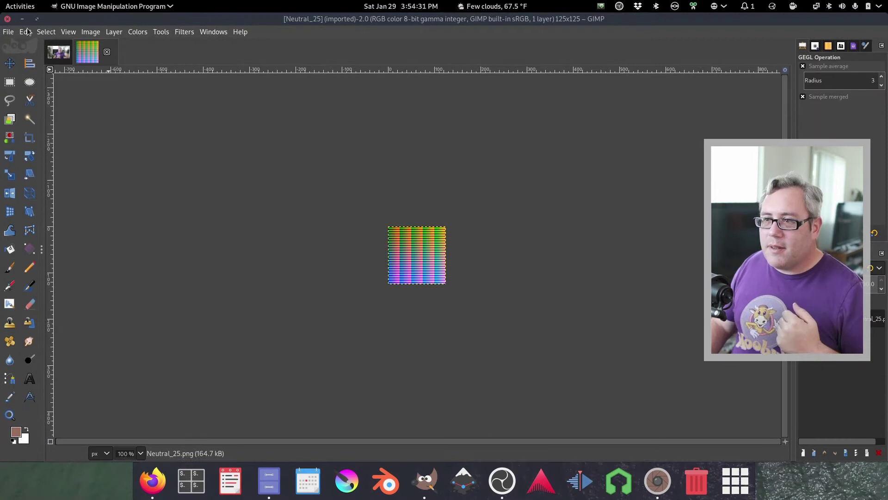
- Copy the Neutral_25 pattern and paste it into the webcam still as a new layer
{"action": "left_click", "coordinate": [26, 32]}
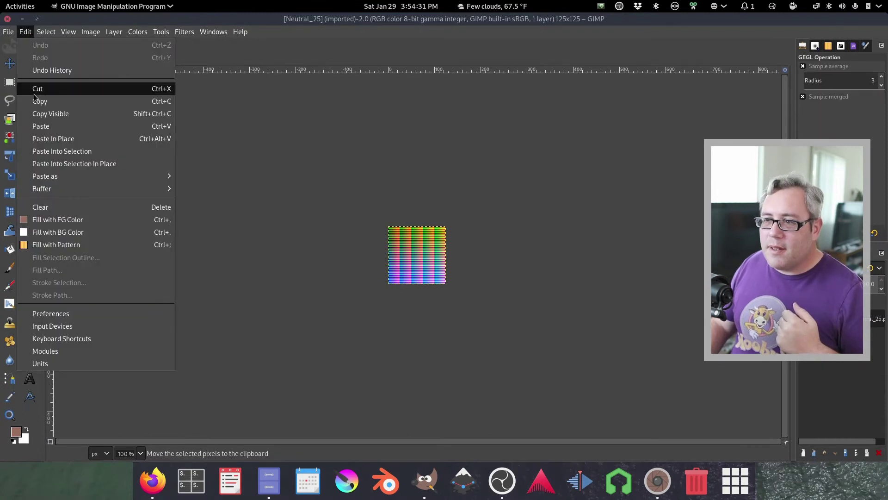
{"action": "left_click", "coordinate": [28, 99]}
{"action": "left_click", "coordinate": [59, 52]}
{"action": "left_click", "coordinate": [26, 31]}
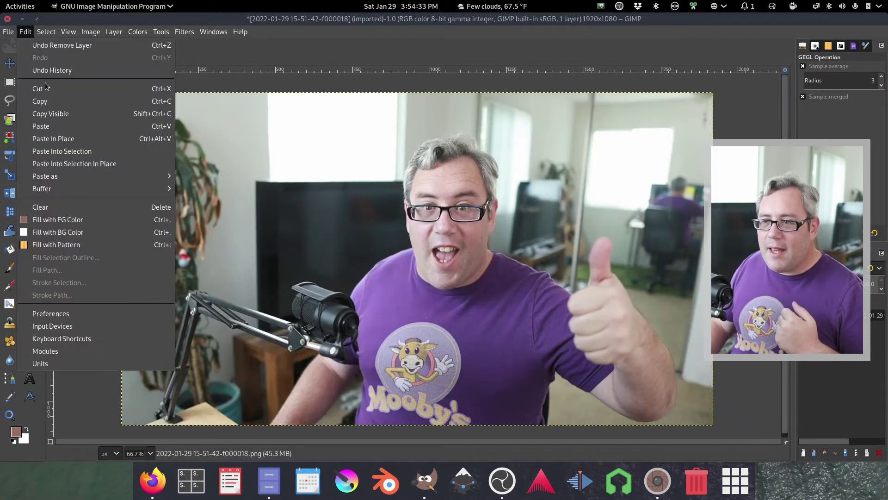
{"action": "mouse_move", "coordinate": [51, 178]}
{"action": "left_click", "coordinate": [207, 177]}
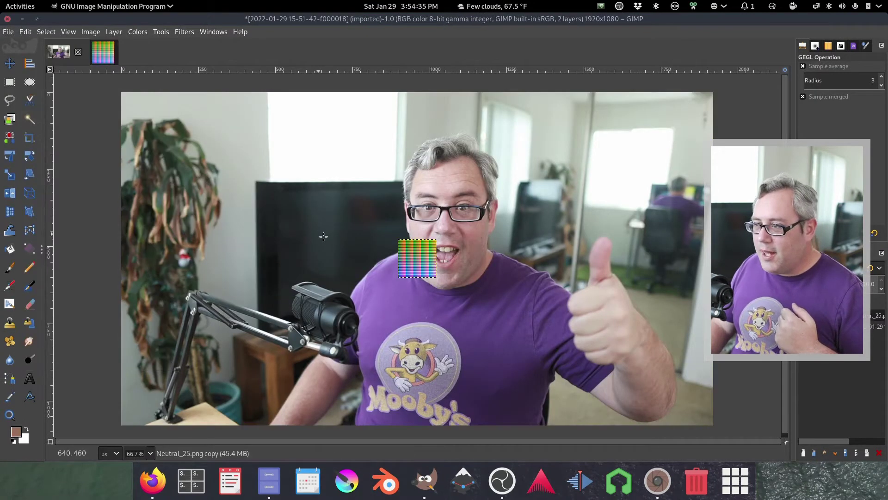
- Move the HALD pattern onto the bright window behind the man and merge its layer into the photo
{"action": "left_click", "coordinate": [10, 63]}
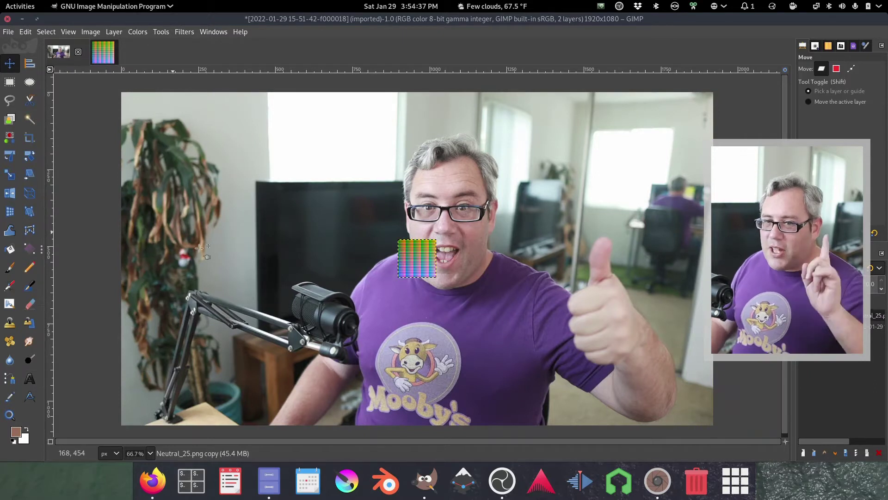
{"action": "left_click_drag", "start_coordinate": [415, 253], "coordinate": [318, 129]}
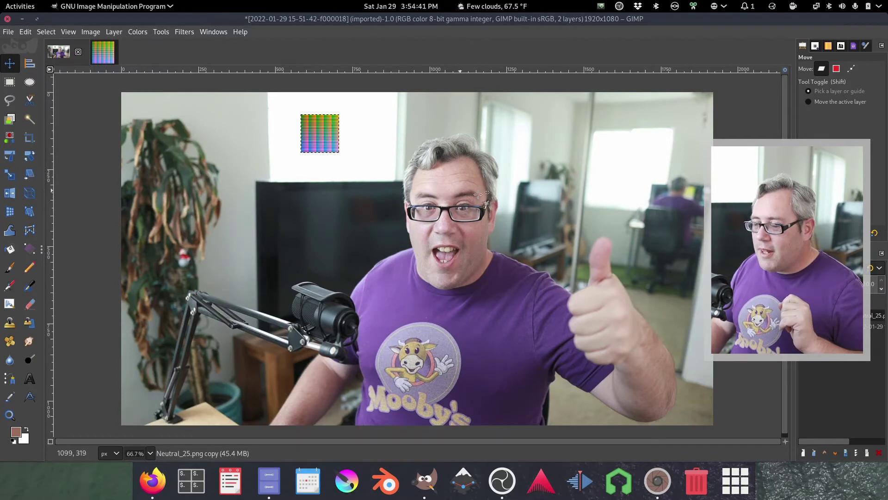
{"action": "right_click", "coordinate": [842, 324]}
{"action": "left_click", "coordinate": [796, 121]}
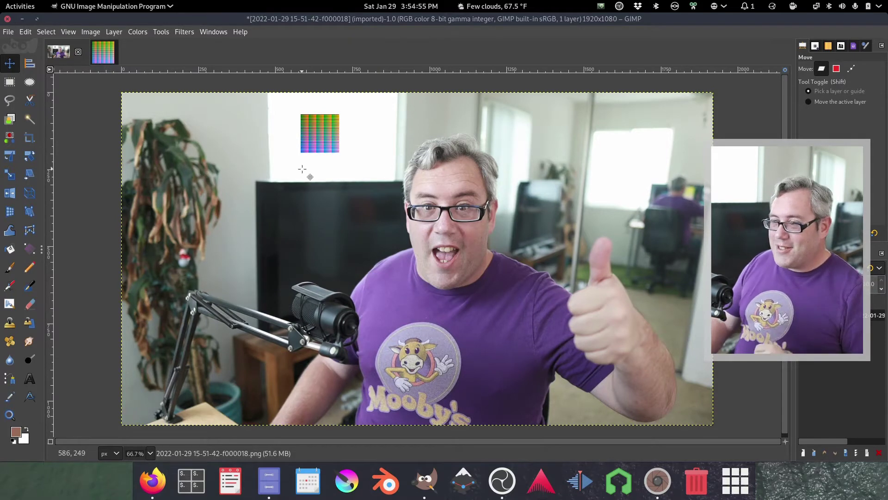
- Reduce the merged image's saturation to a scale of 0.282
{"action": "left_click", "coordinate": [141, 36]}
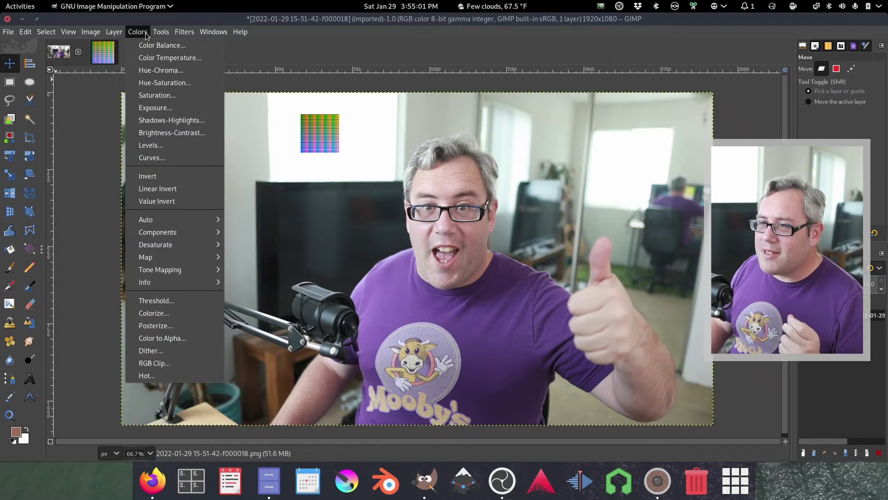
{"action": "left_click", "coordinate": [158, 97]}
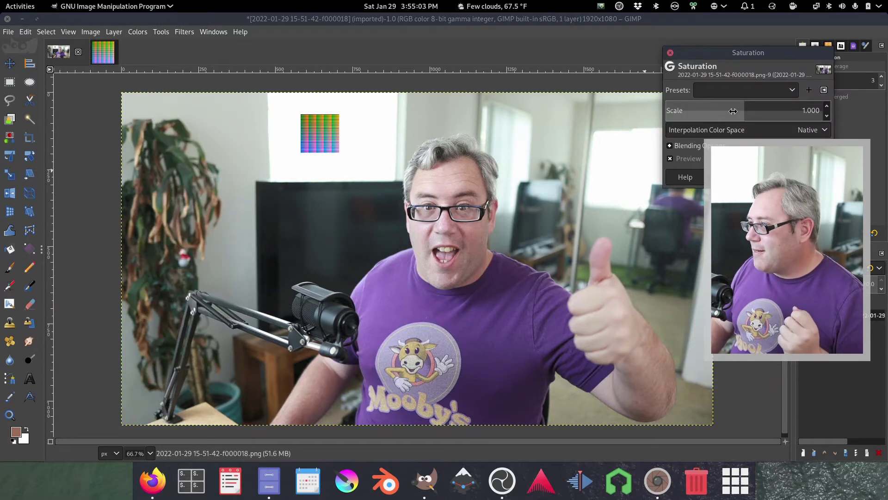
{"action": "left_click_drag", "start_coordinate": [724, 116], "coordinate": [601, 119]}
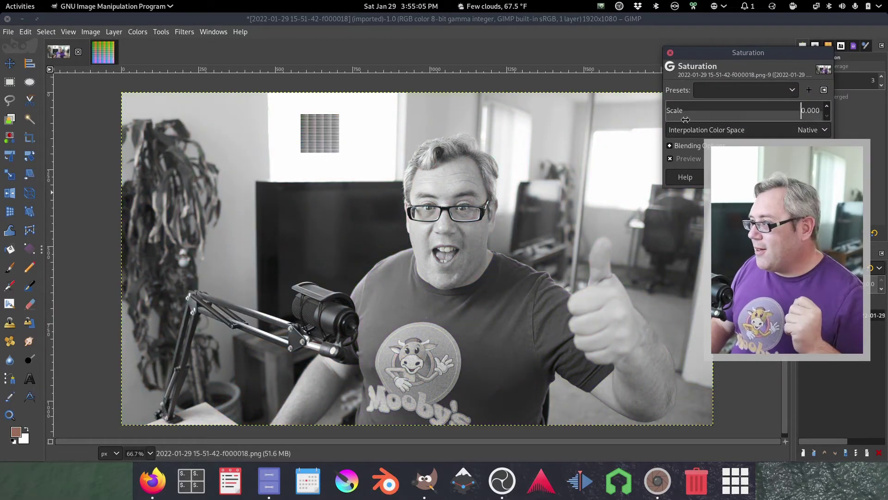
{"action": "left_click_drag", "start_coordinate": [676, 111], "coordinate": [687, 109]}
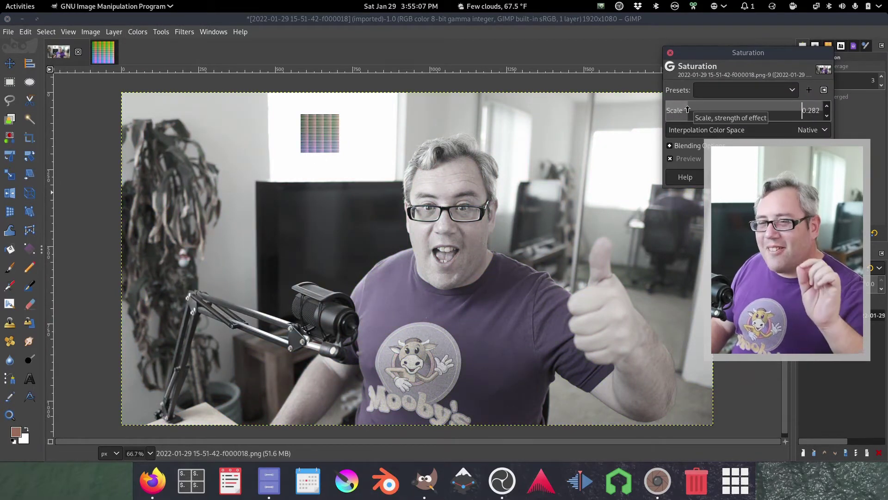
{"action": "left_click", "coordinate": [807, 176]}
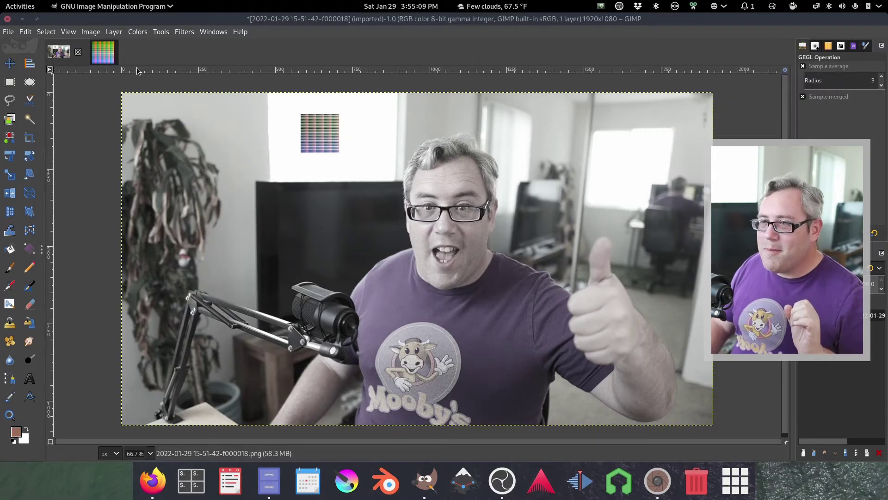
- Convert the image to indexed colors with an optimum palette of at most 32 colors and no dithering
{"action": "left_click", "coordinate": [137, 31]}
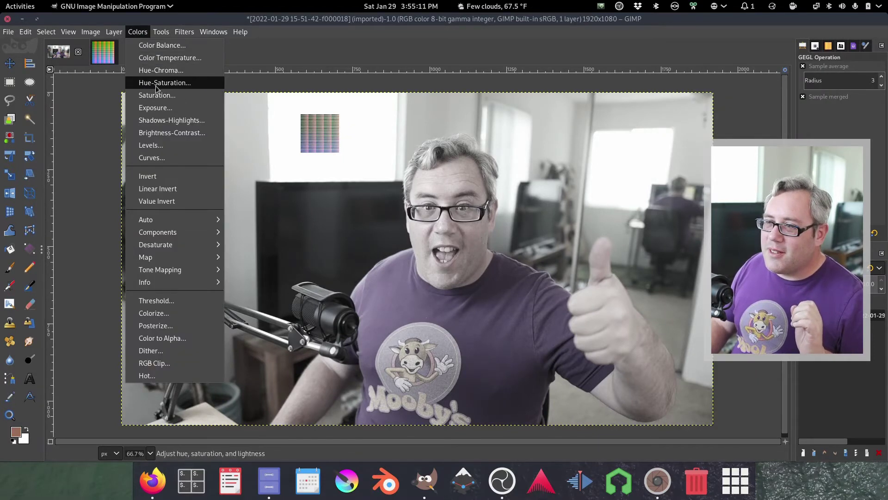
{"action": "mouse_move", "coordinate": [91, 32]}
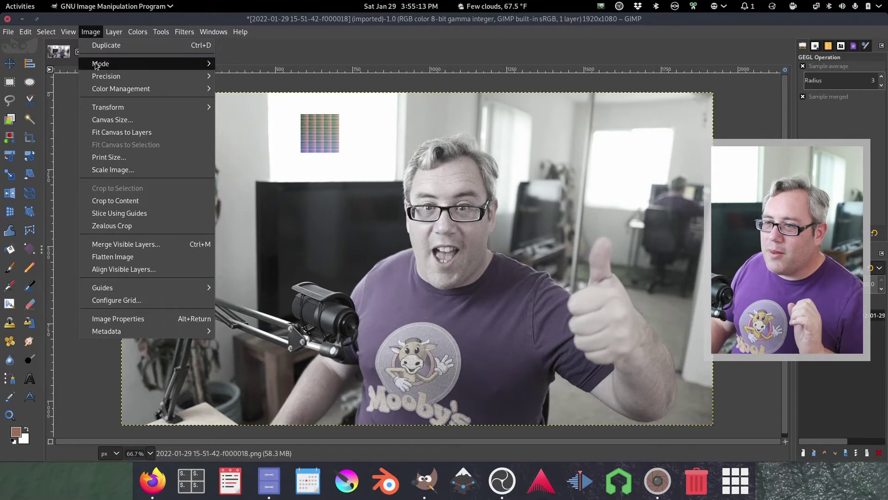
{"action": "mouse_move", "coordinate": [139, 61]}
{"action": "left_click", "coordinate": [246, 87]}
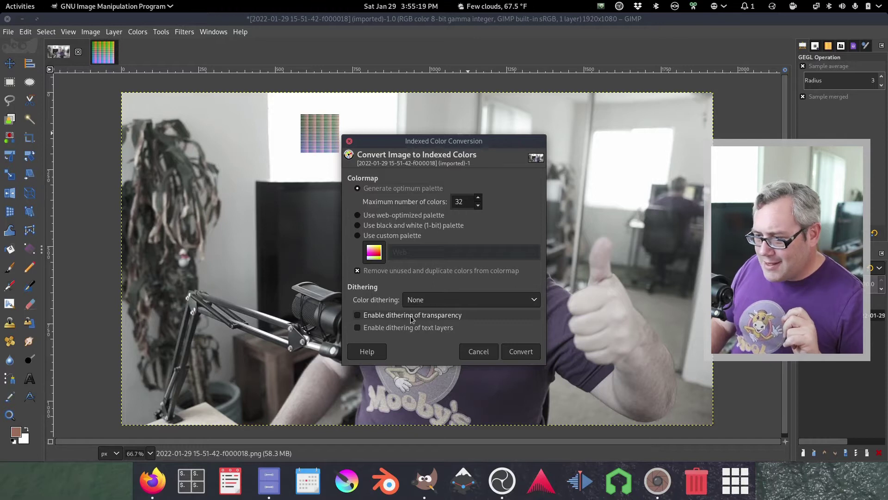
{"action": "left_click", "coordinate": [430, 304]}
{"action": "left_click", "coordinate": [430, 304]}
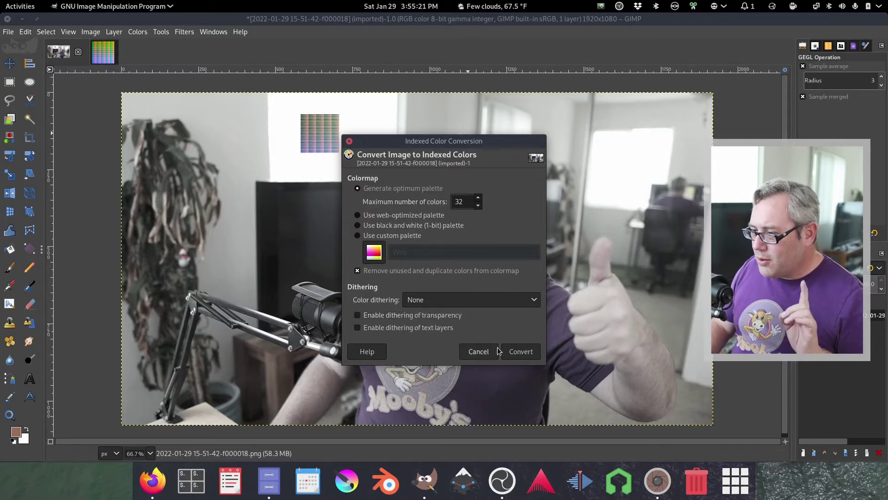
{"action": "left_click", "coordinate": [526, 355]}
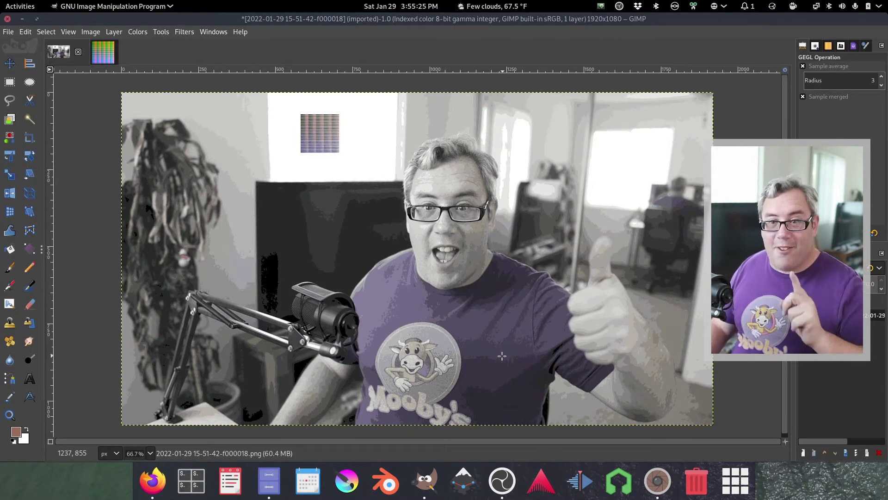
- Draw a rough crop rectangle around the HALD pattern on the bright window
{"action": "key", "text": "2"}
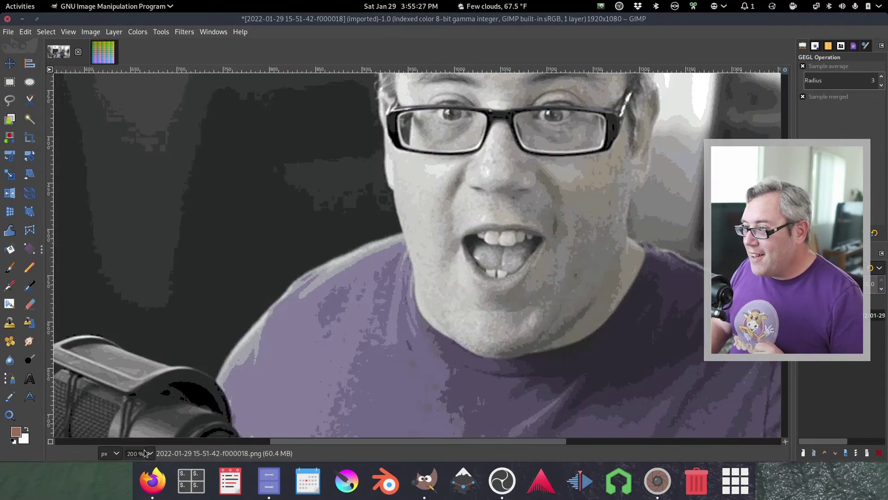
{"action": "key", "text": "grave"}
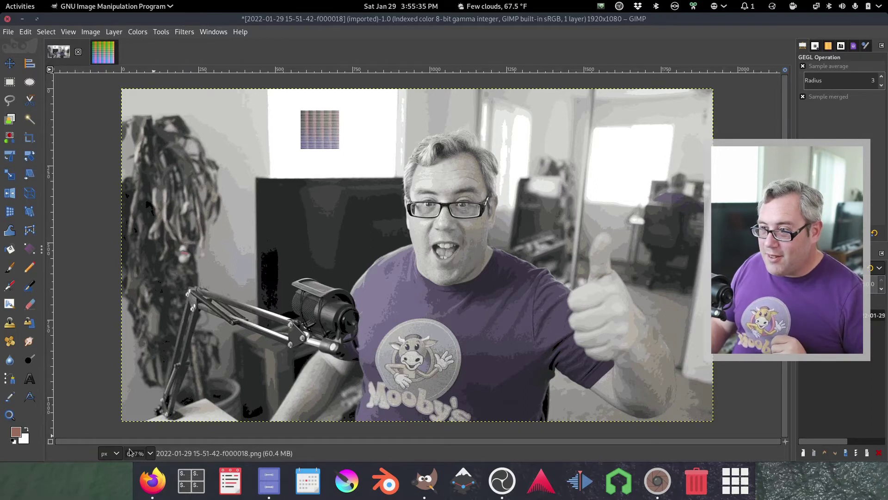
{"action": "key", "text": "grave"}
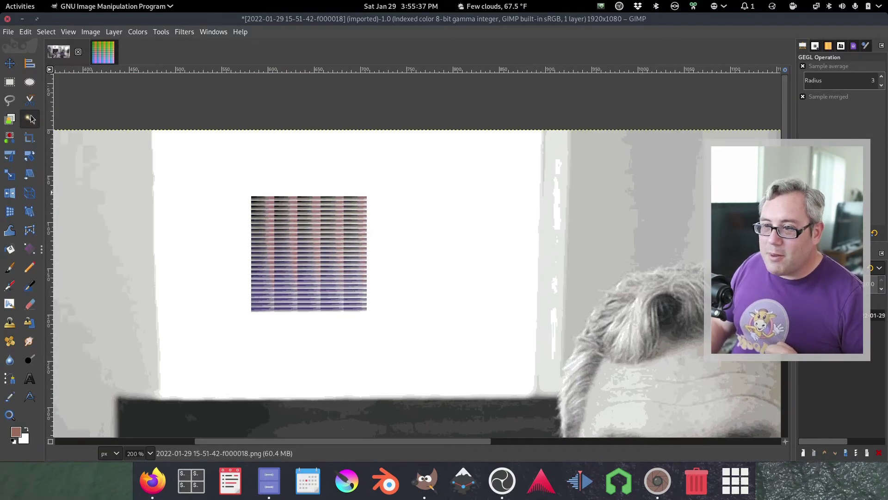
{"action": "left_click", "coordinate": [30, 138]}
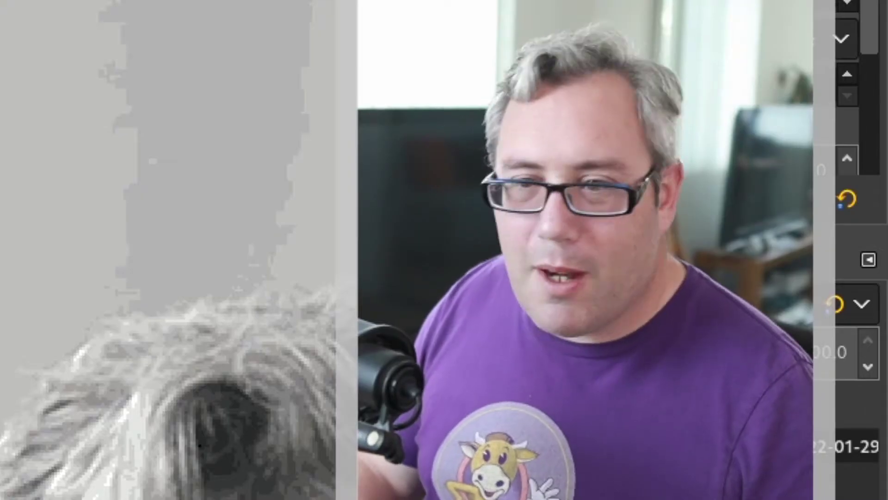
{"action": "key", "text": "4"}
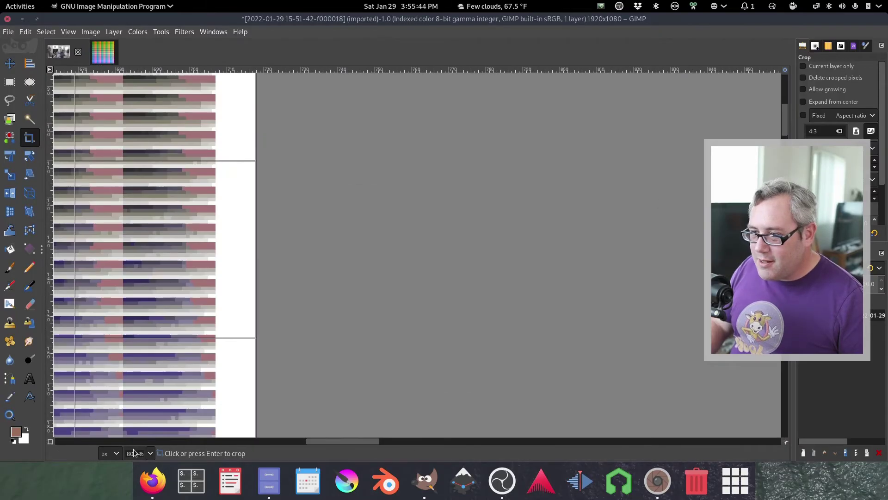
{"action": "left_click_drag", "start_coordinate": [182, 355], "coordinate": [579, 457]}
{"action": "left_click_drag", "start_coordinate": [316, 269], "coordinate": [464, 365]}
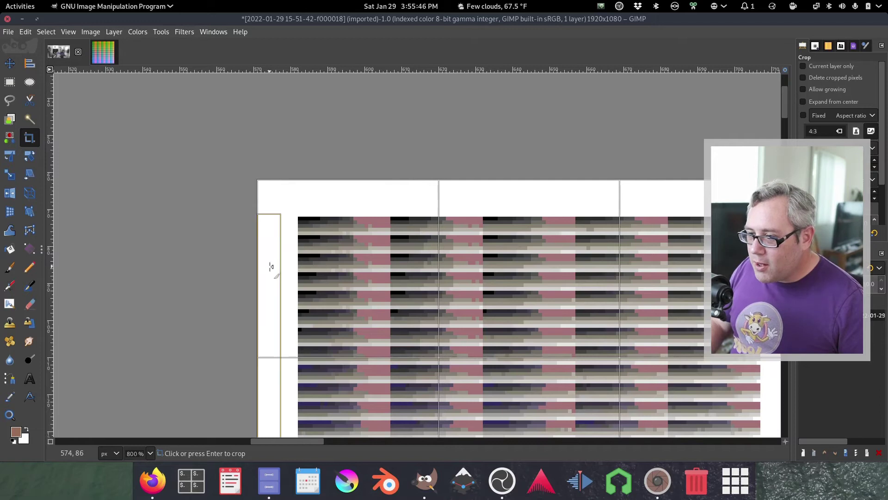
- Tighten all four edges of the crop rectangle exactly onto the HALD pattern's borders, making it 125 × 125 px
{"action": "left_click_drag", "start_coordinate": [271, 267], "coordinate": [311, 267]}
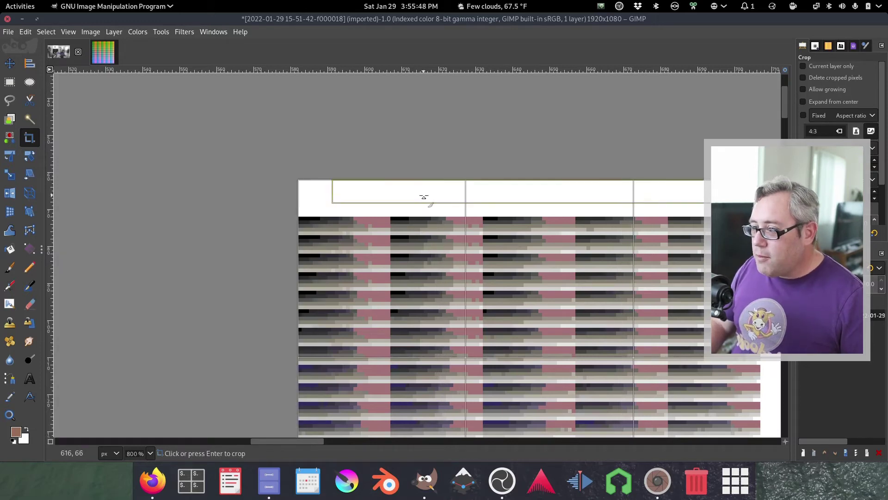
{"action": "left_click_drag", "start_coordinate": [423, 197], "coordinate": [421, 234]}
{"action": "left_click_drag", "start_coordinate": [609, 319], "coordinate": [271, 93]}
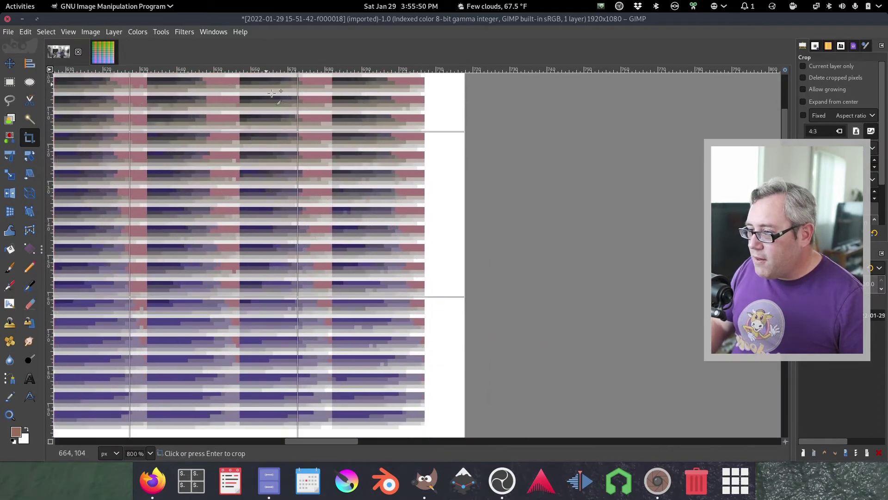
{"action": "scroll", "coordinate": [272, 93], "scroll_direction": "down", "scroll_amount": 5}
{"action": "left_click_drag", "start_coordinate": [418, 244], "coordinate": [416, 209]}
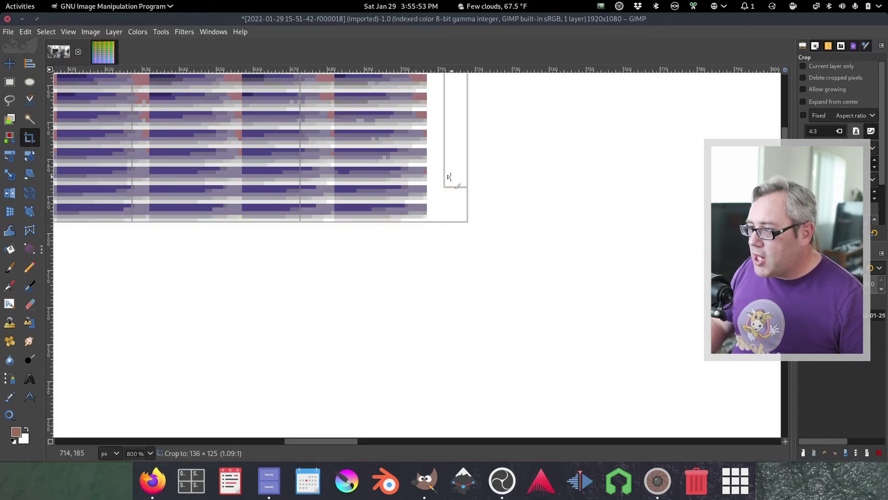
{"action": "left_click_drag", "start_coordinate": [445, 175], "coordinate": [410, 180]}
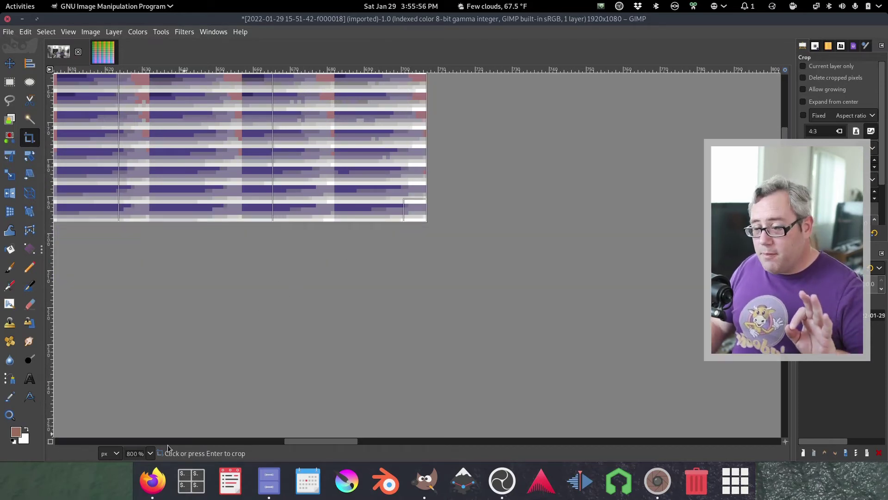
- Apply the crop and flatten the image so only the HALD pattern remains
{"action": "key", "text": "Return"}
{"action": "key", "text": "1"}
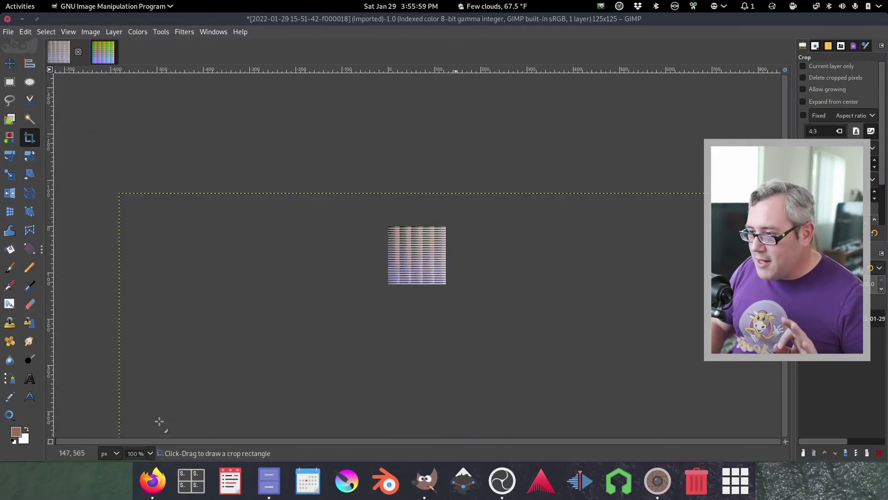
{"action": "right_click", "coordinate": [844, 318]}
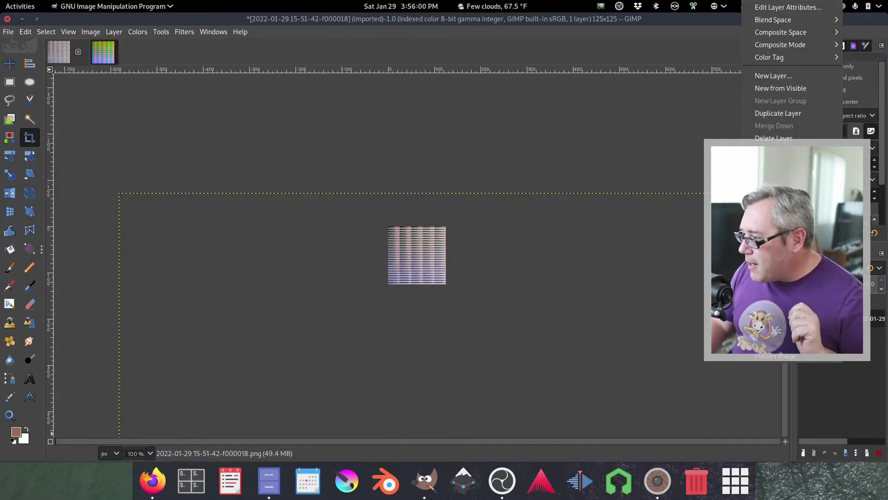
{"action": "left_click", "coordinate": [807, 359]}
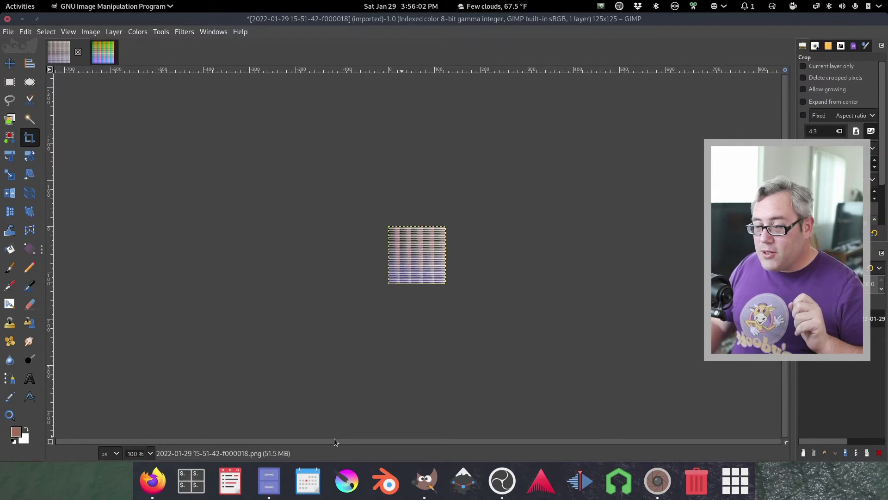
- Export the cropped pattern as new-lofi-lut.png in the Create Lut folder with the default PNG options
{"action": "left_click", "coordinate": [8, 31]}
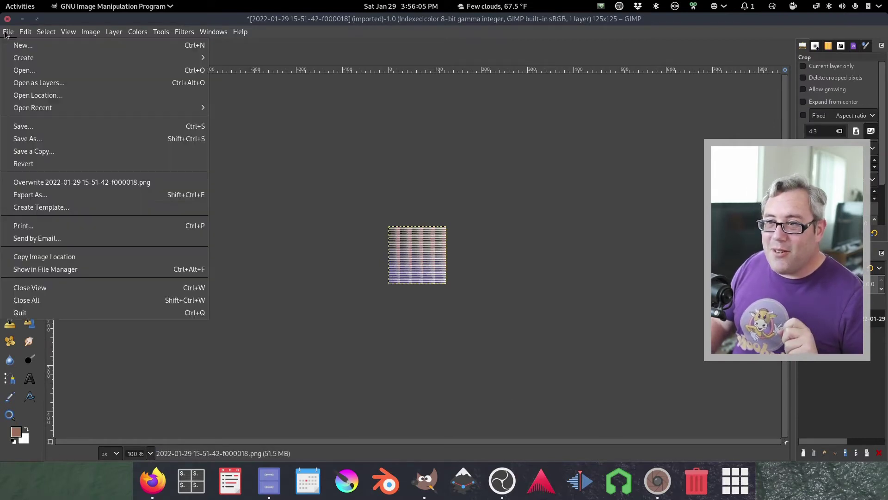
{"action": "left_click", "coordinate": [64, 195]}
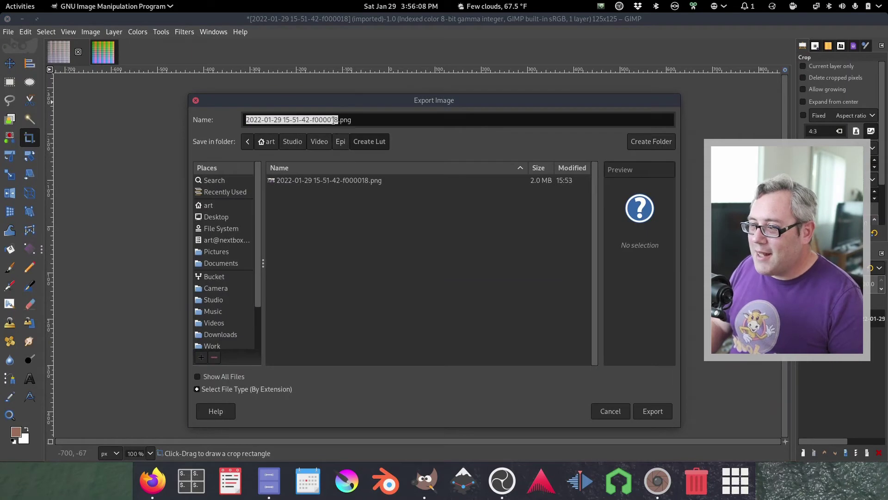
{"action": "triple_click", "coordinate": [356, 116]}
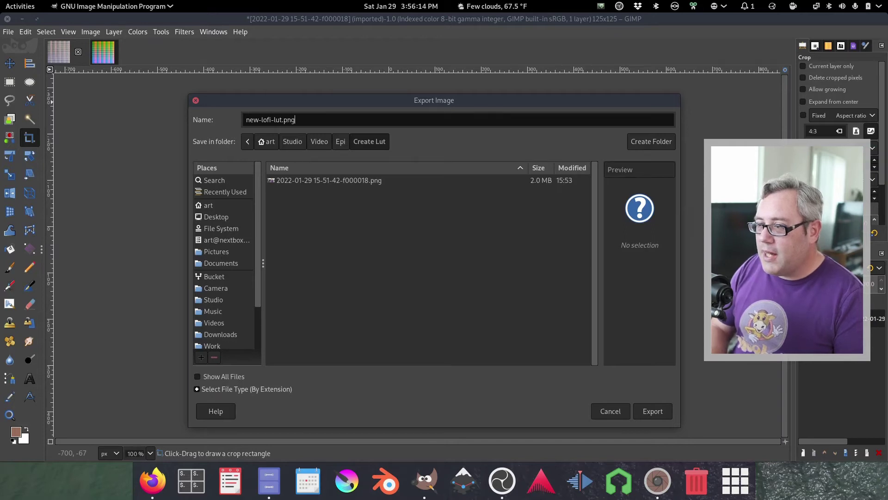
{"action": "left_click", "coordinate": [653, 411]}
{"action": "left_click", "coordinate": [481, 358]}
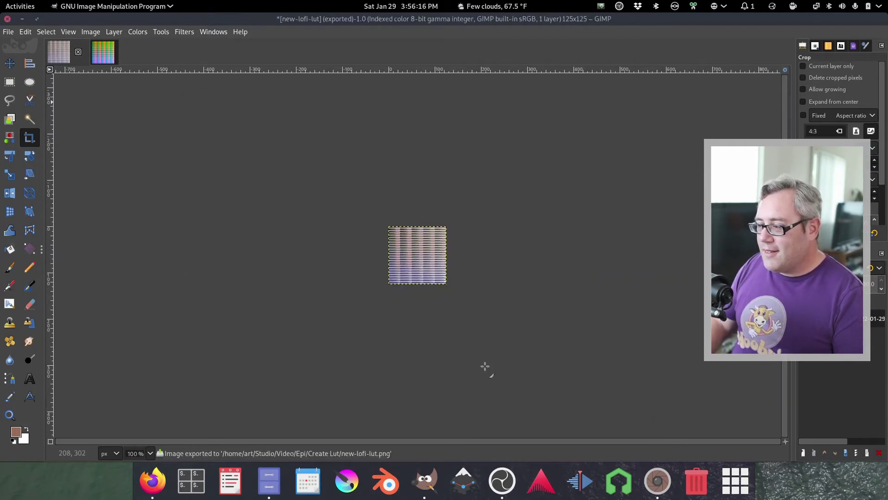
- Switch to the lutCreator.js page in Firefox and convert new-lofi-lut.png from Studio/Video/Epi/Create Lut to a .CUBE file
{"action": "left_click", "coordinate": [159, 479]}
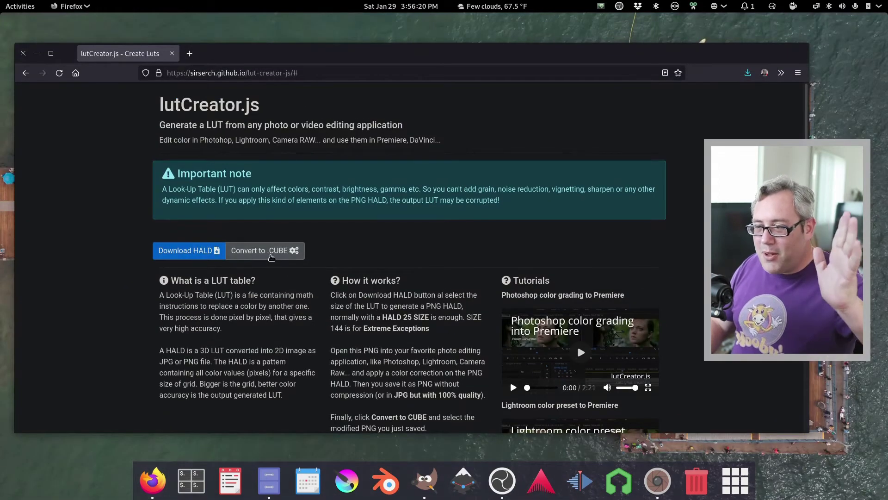
{"action": "left_click", "coordinate": [271, 257]}
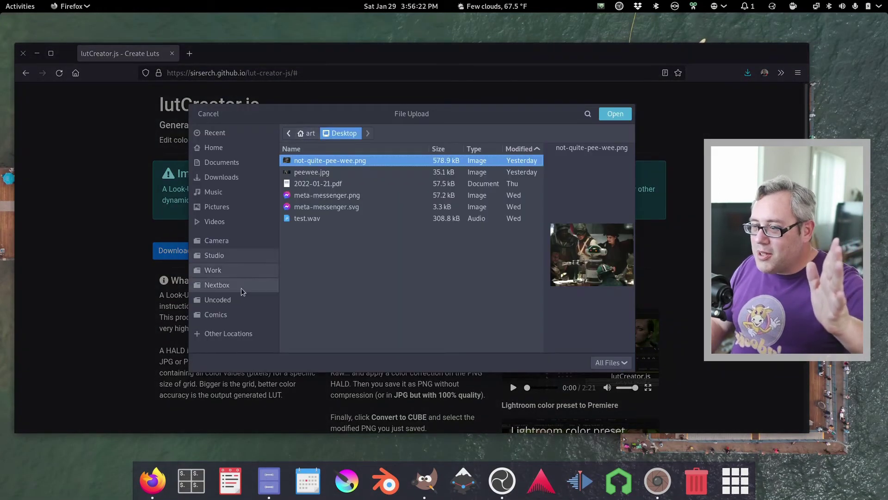
{"action": "left_click", "coordinate": [227, 254]}
{"action": "double_click", "coordinate": [310, 159]}
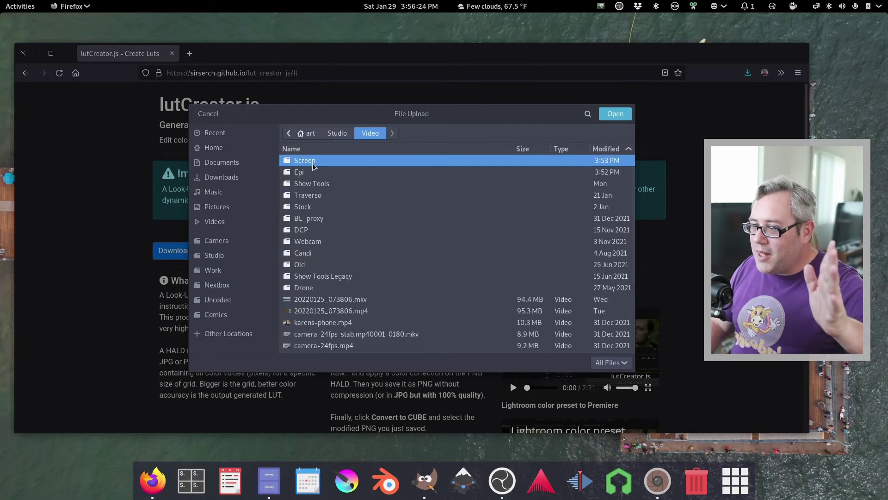
{"action": "double_click", "coordinate": [313, 161]}
{"action": "double_click", "coordinate": [317, 162]}
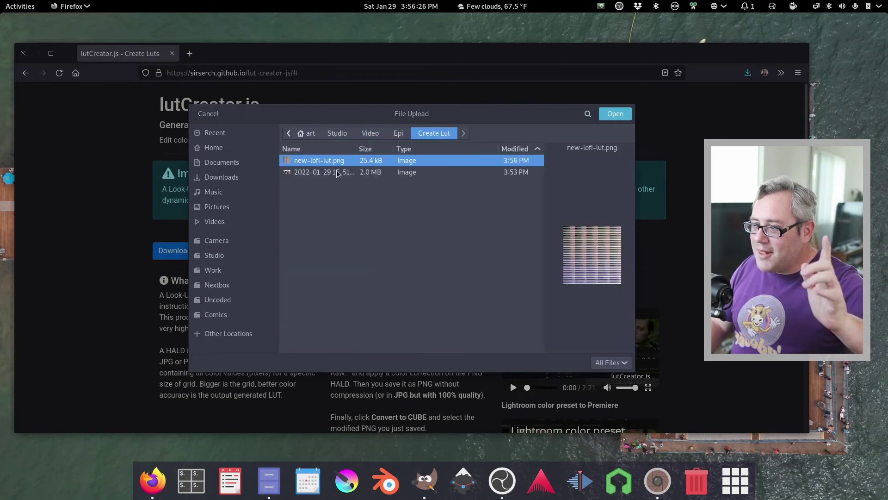
{"action": "left_click", "coordinate": [615, 114]}
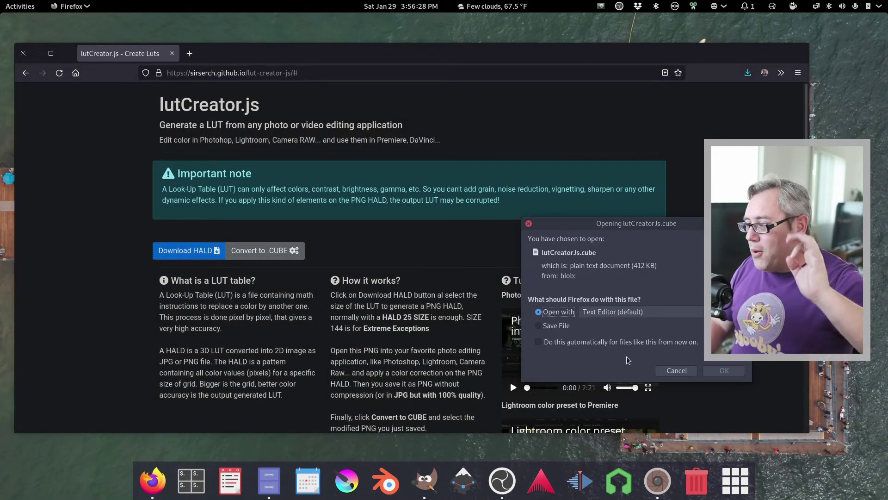
- Save the converted LUT file as lofi.cube in the Luts folder under Show Tools
{"action": "left_click", "coordinate": [548, 326]}
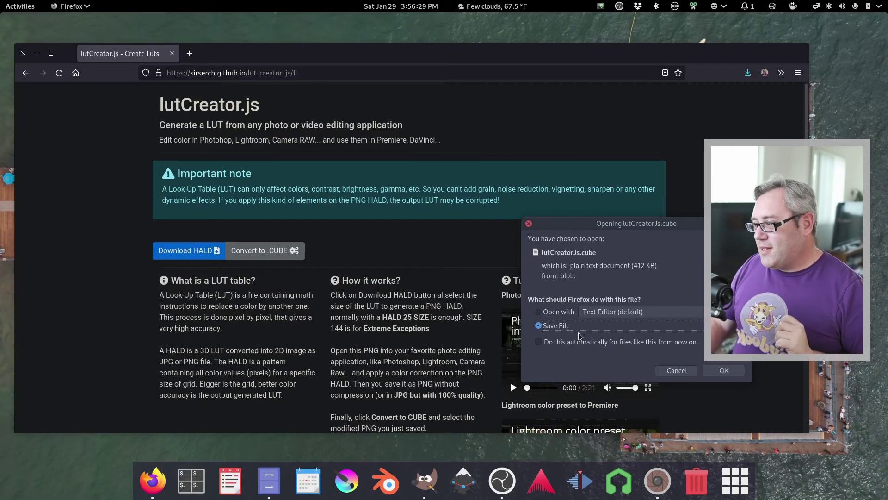
{"action": "left_click", "coordinate": [735, 370]}
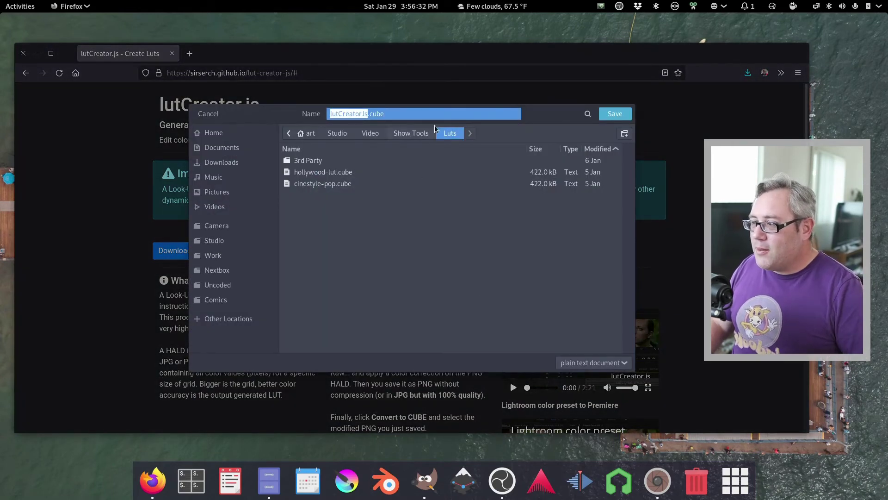
{"action": "left_click", "coordinate": [422, 137]}
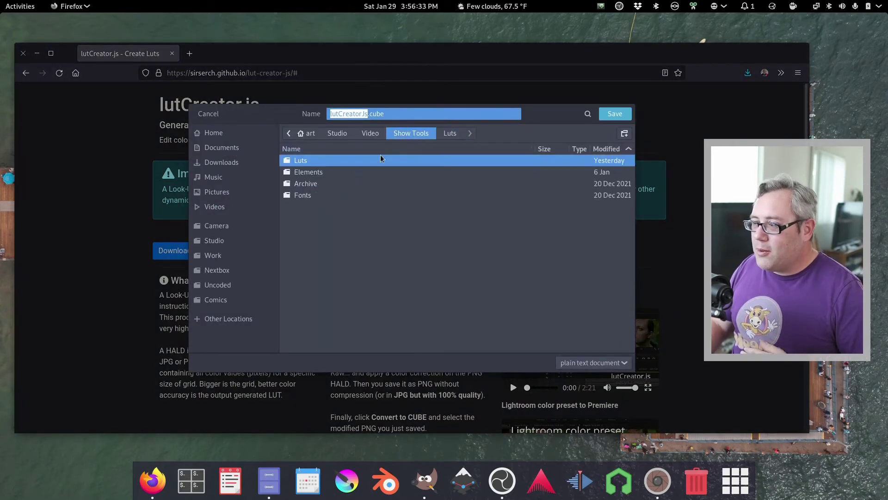
{"action": "left_click", "coordinate": [451, 133]}
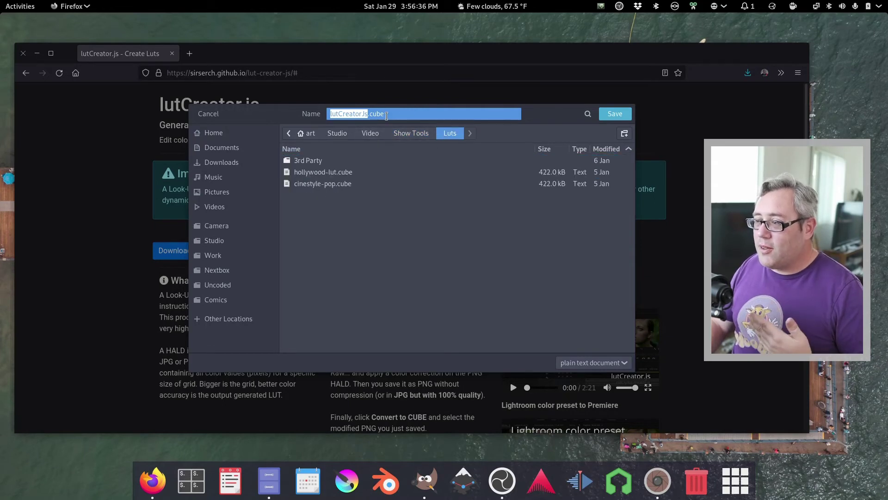
{"action": "type", "text": "li"}
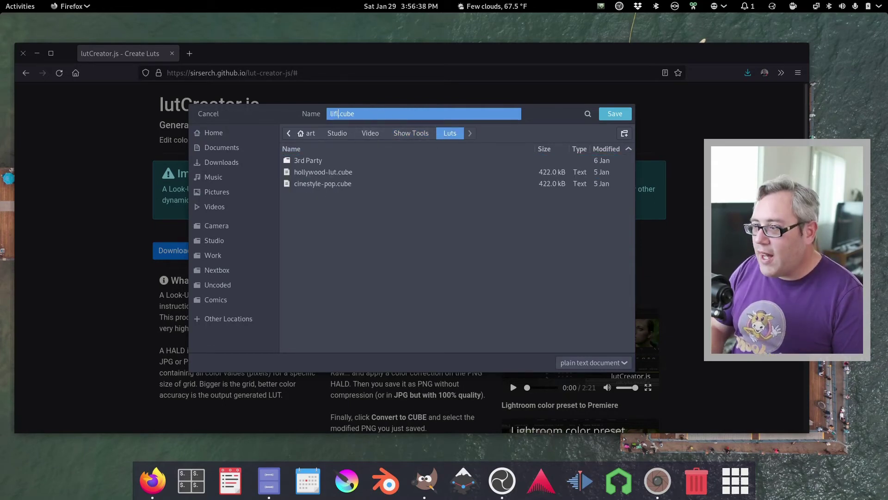
{"action": "key", "text": "BackSpace"}
{"action": "type", "text": "ofi"}
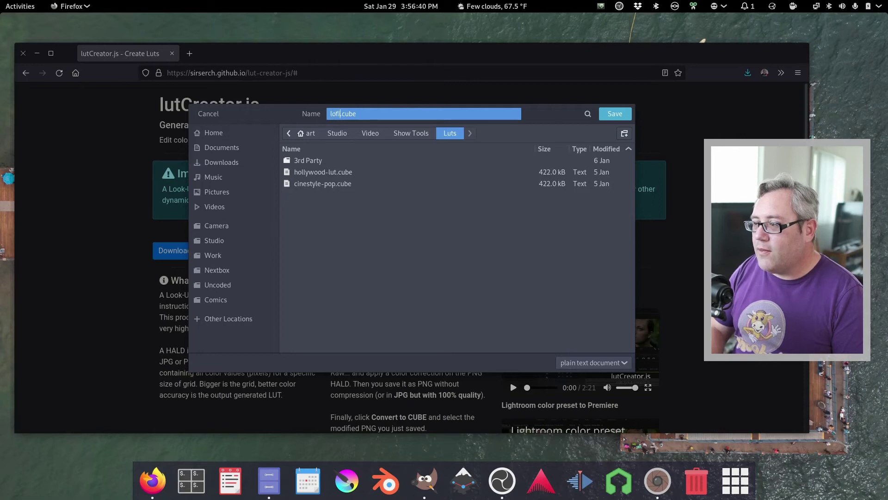
{"action": "left_click", "coordinate": [606, 116]}
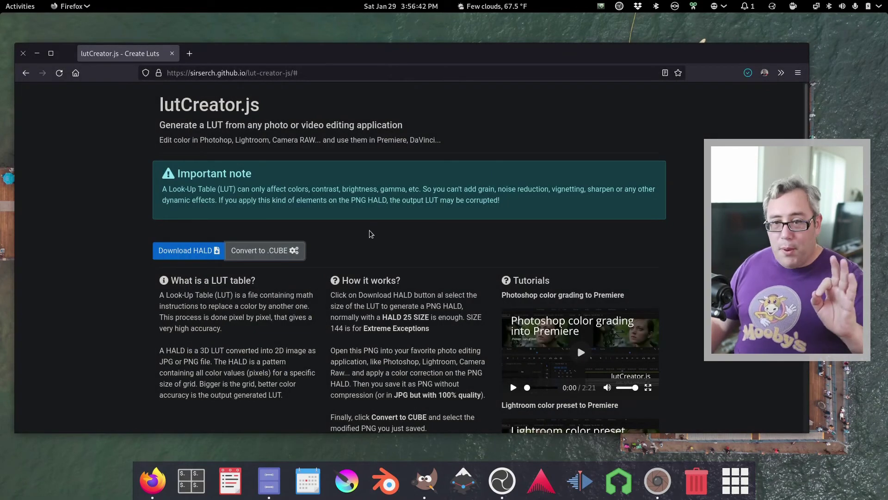